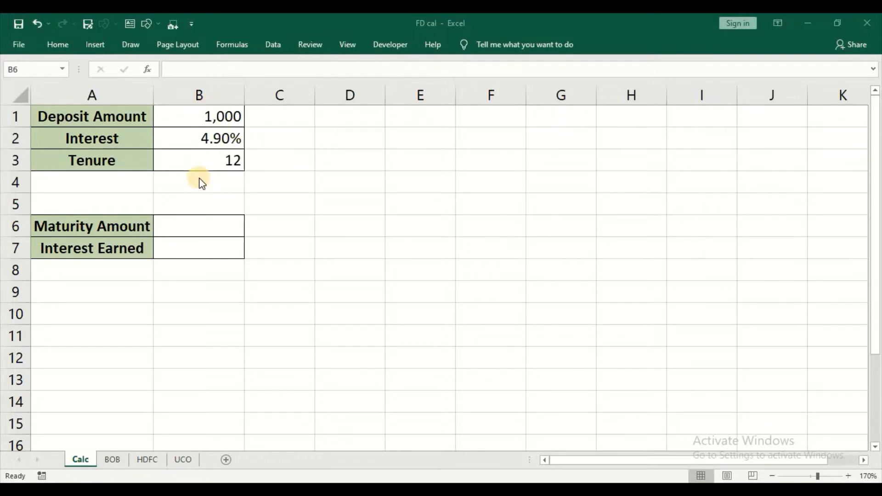
Step: Enter =FV(B2/12,B3,,-B1) in B6 so the Maturity Amount shows 1,050
{"action": "left_click", "coordinate": [206, 226]}
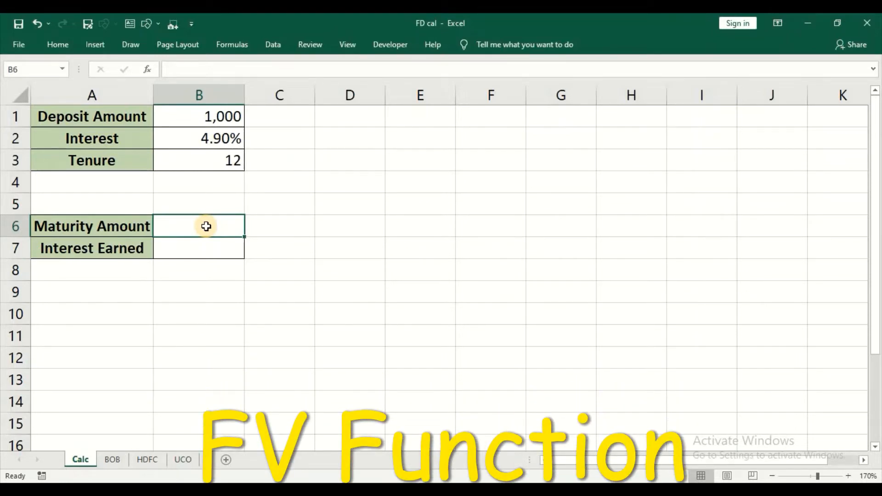
{"action": "type", "text": "="}
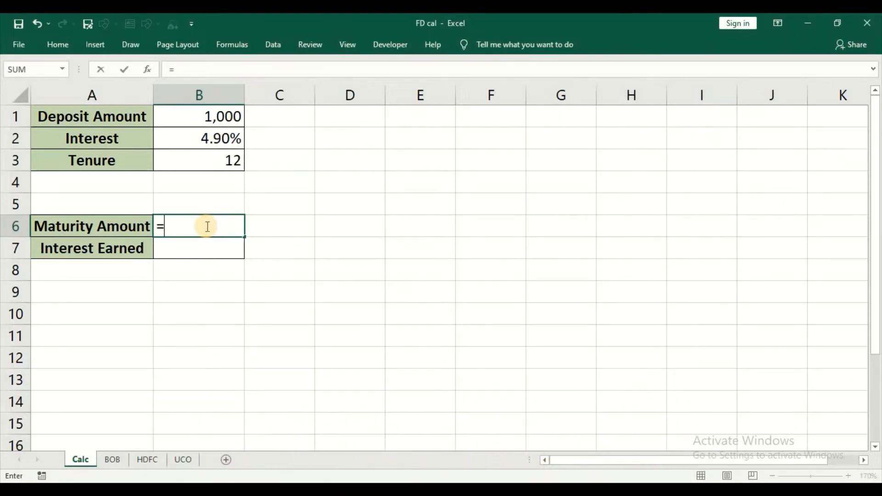
{"action": "type", "text": "fv"}
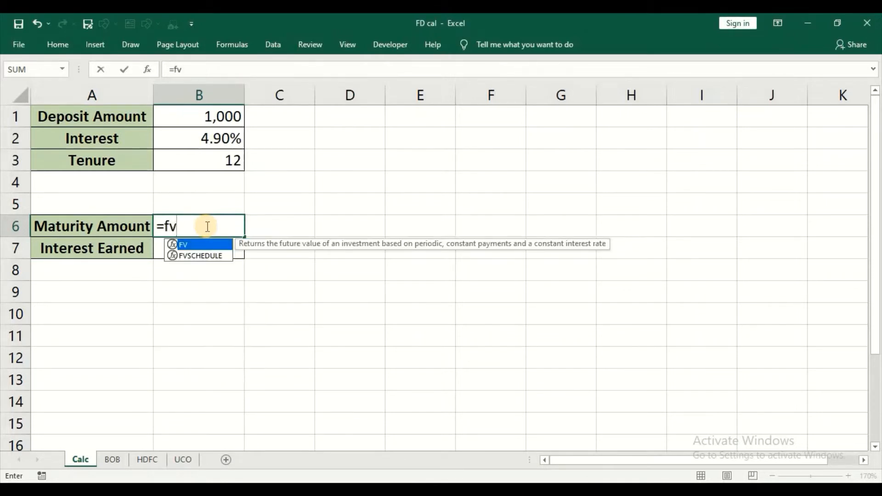
{"action": "key", "text": "Tab"}
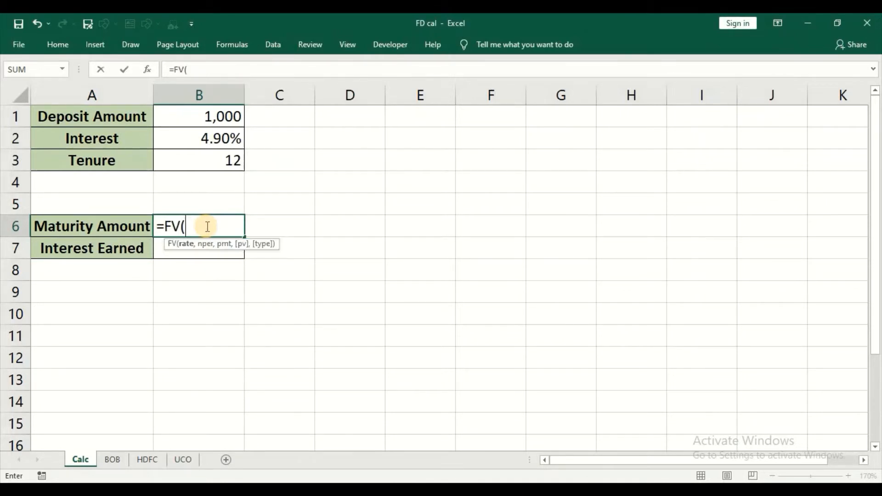
{"action": "left_click", "coordinate": [211, 140]}
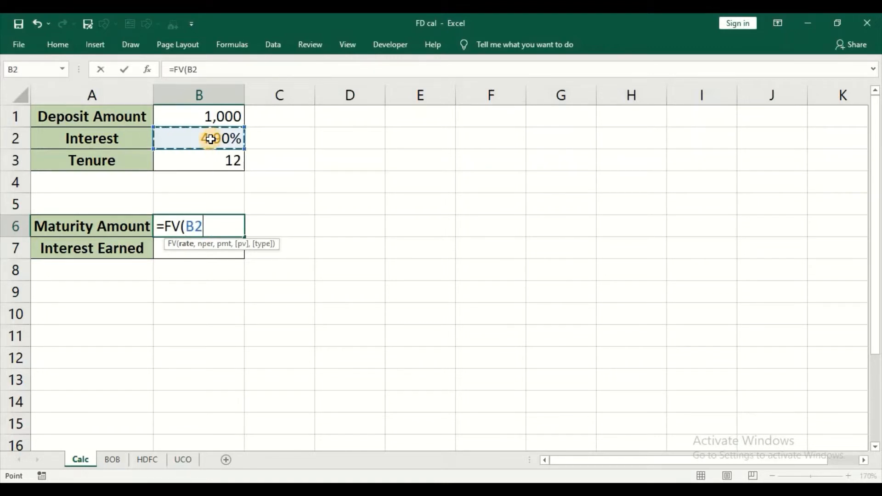
{"action": "type", "text": "/"}
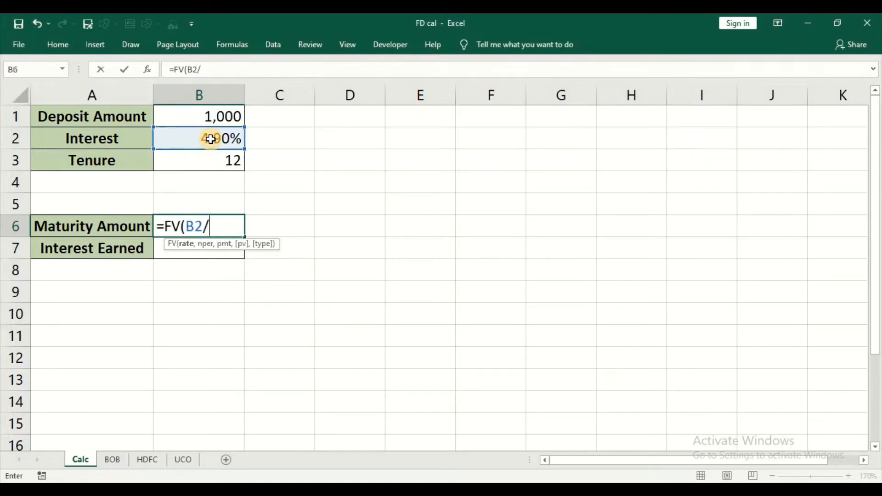
{"action": "type", "text": "12,"}
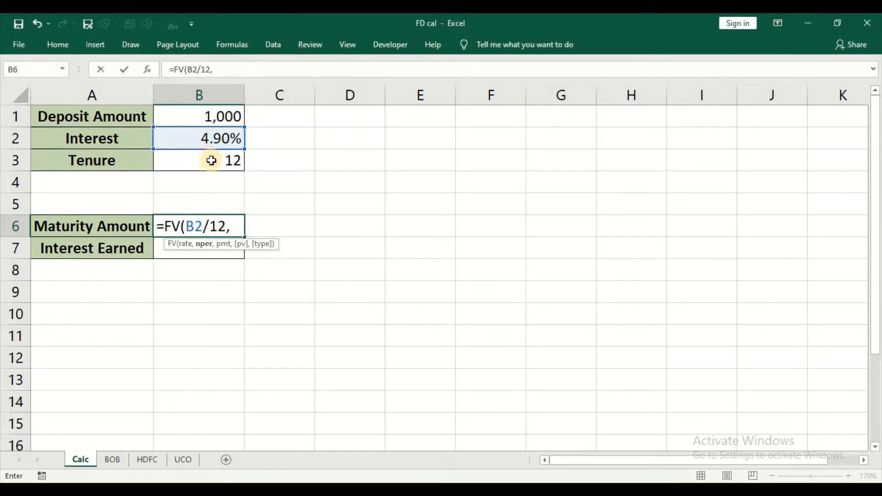
{"action": "left_click", "coordinate": [211, 160]}
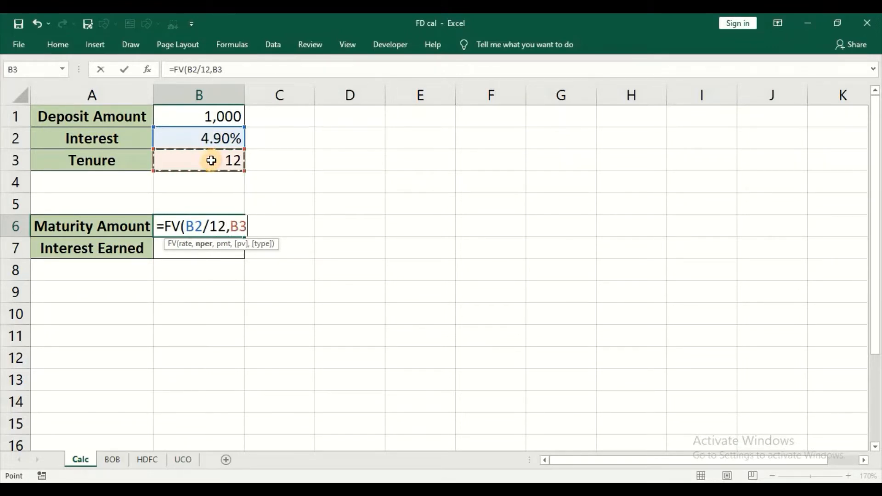
{"action": "type", "text": ","}
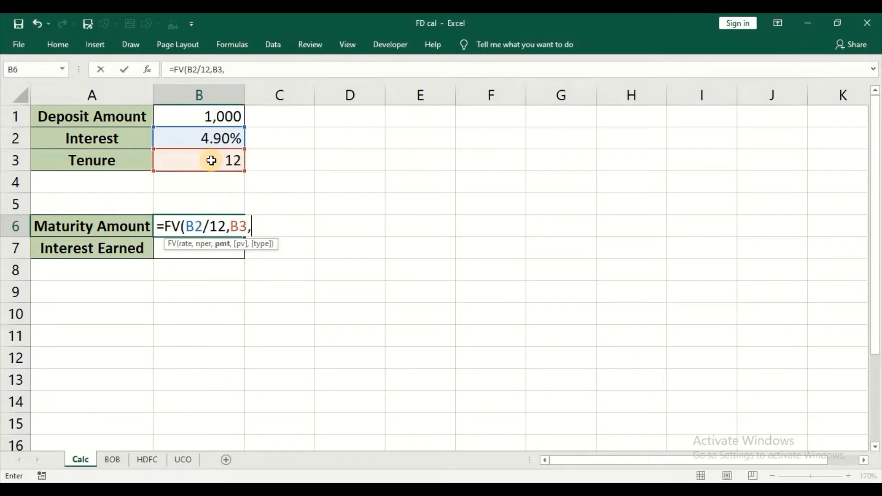
{"action": "type", "text": ",-"}
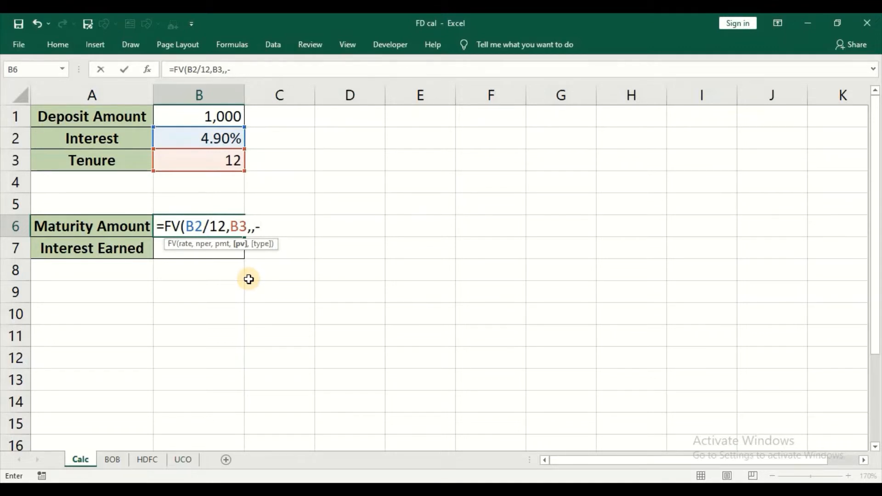
{"action": "left_click", "coordinate": [223, 120]}
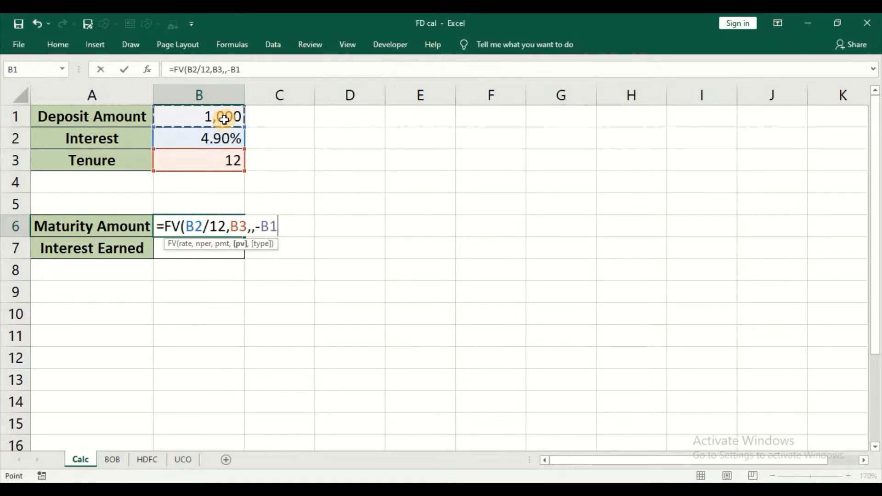
{"action": "type", "text": ")"}
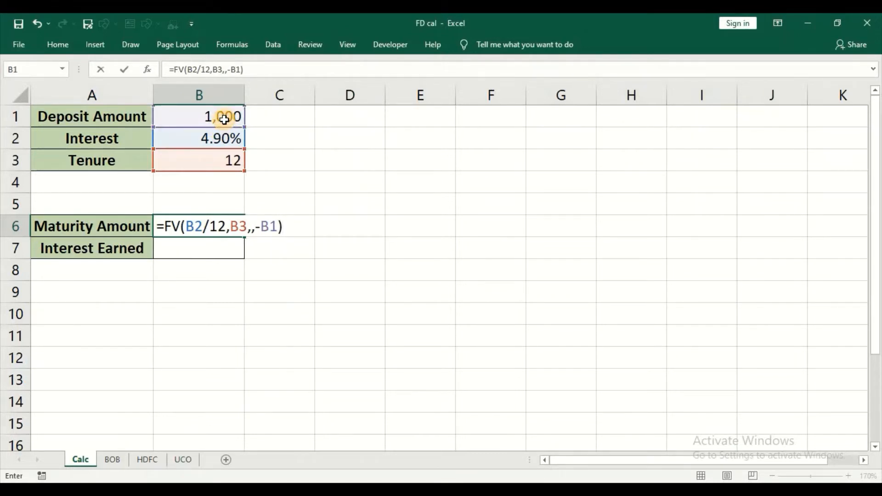
{"action": "key", "text": "Return"}
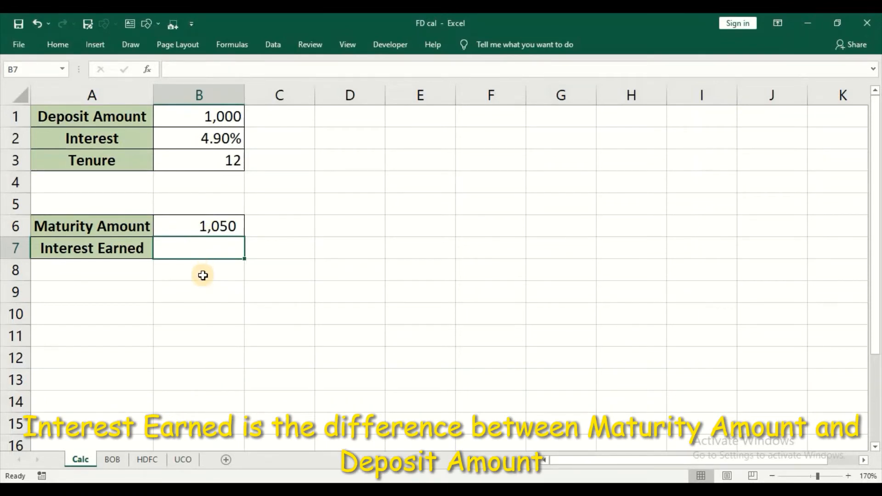
Step: Set Interest Earned in B7 to =B6-B1, giving 50, and recheck the formula
{"action": "type", "text": "="}
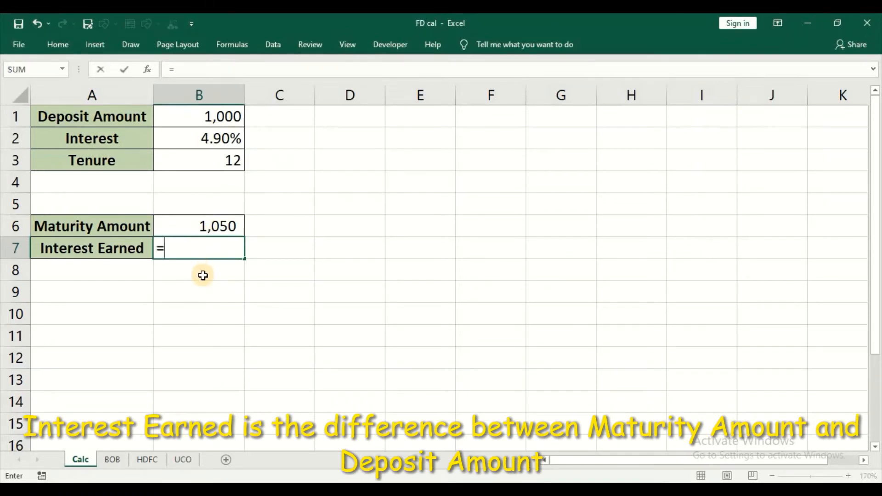
{"action": "left_click", "coordinate": [221, 231]}
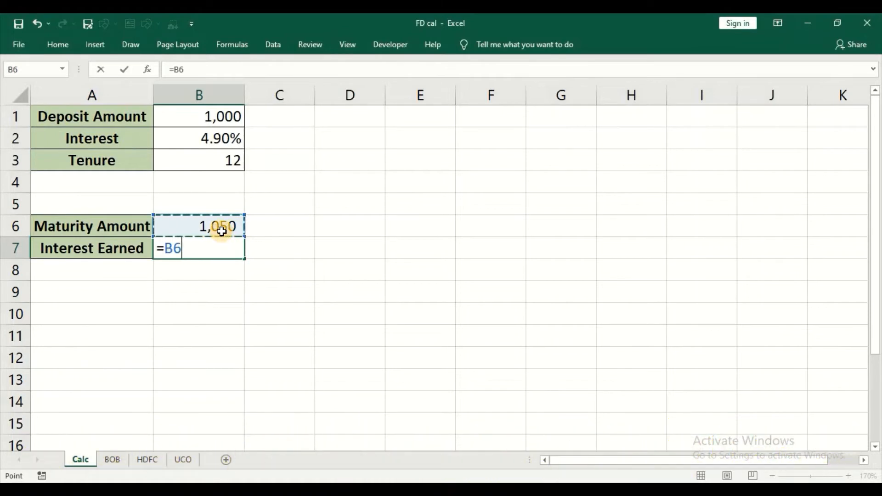
{"action": "type", "text": "-"}
{"action": "left_click", "coordinate": [215, 119]}
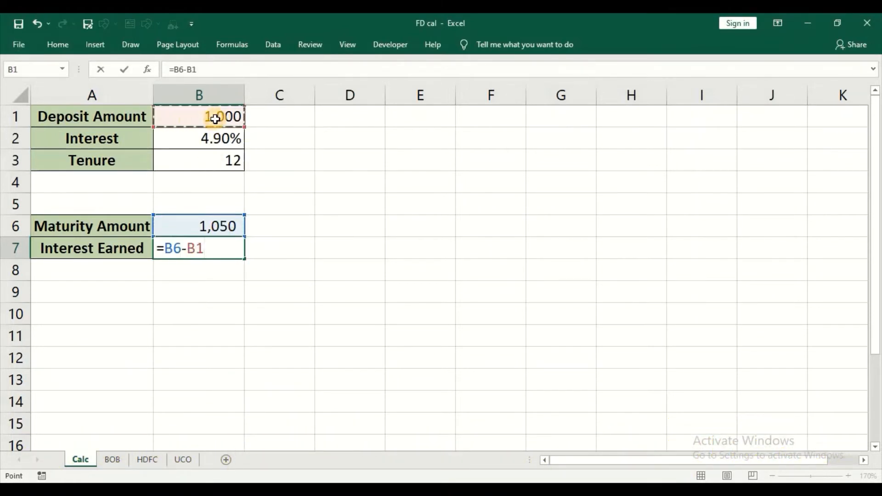
{"action": "key", "text": "Return"}
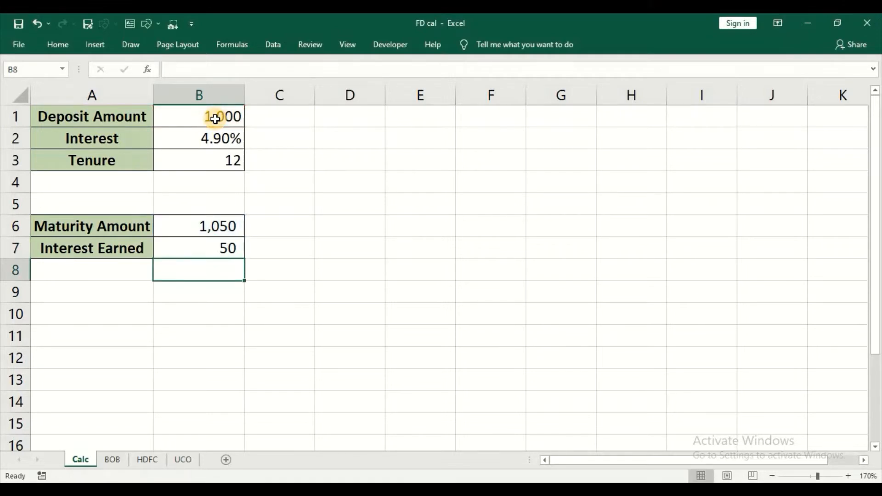
{"action": "key", "text": "Up"}
{"action": "key", "text": "Down"}
Step: Review the BOB advice's deposit table (1,000 at 4.9%, 12 months, maturing 1050), then return to Calc
{"action": "left_click", "coordinate": [111, 460]}
{"action": "scroll", "coordinate": [216, 274], "scroll_direction": "up", "scroll_amount": 5}
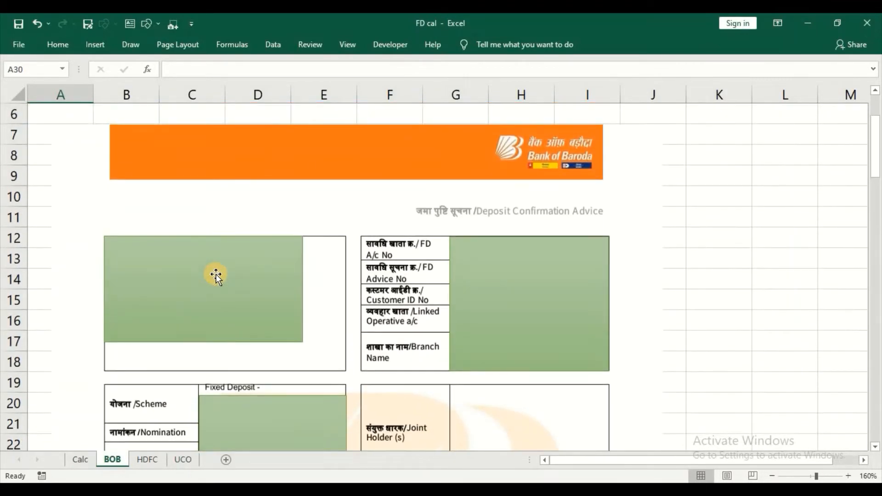
{"action": "scroll", "coordinate": [216, 275], "scroll_direction": "down", "scroll_amount": 3}
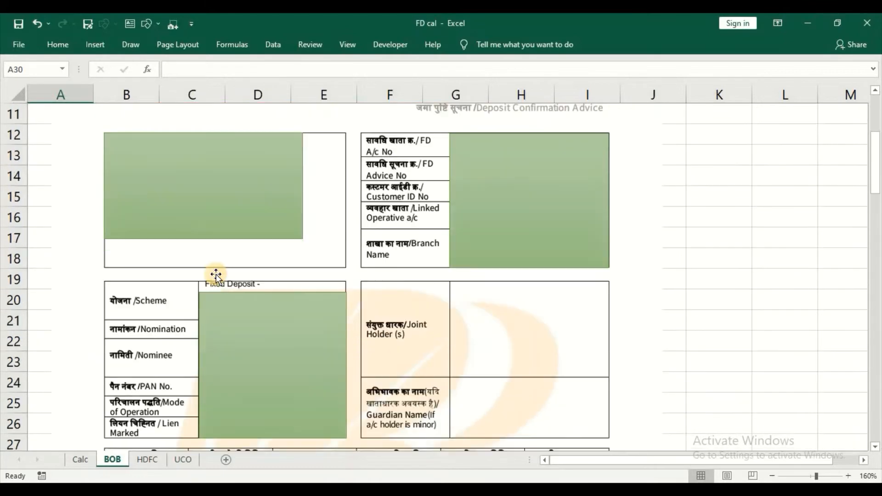
{"action": "scroll", "coordinate": [216, 274], "scroll_direction": "down", "scroll_amount": 2}
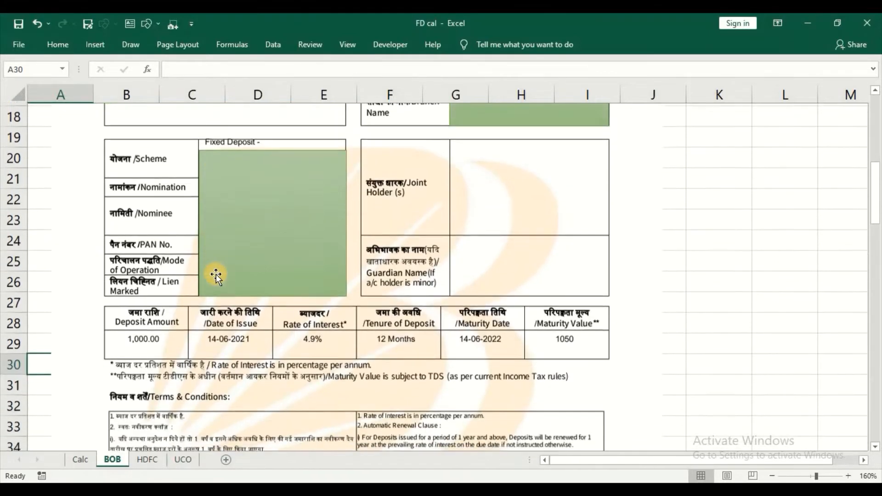
{"action": "scroll", "coordinate": [216, 274], "scroll_direction": "down", "scroll_amount": 1}
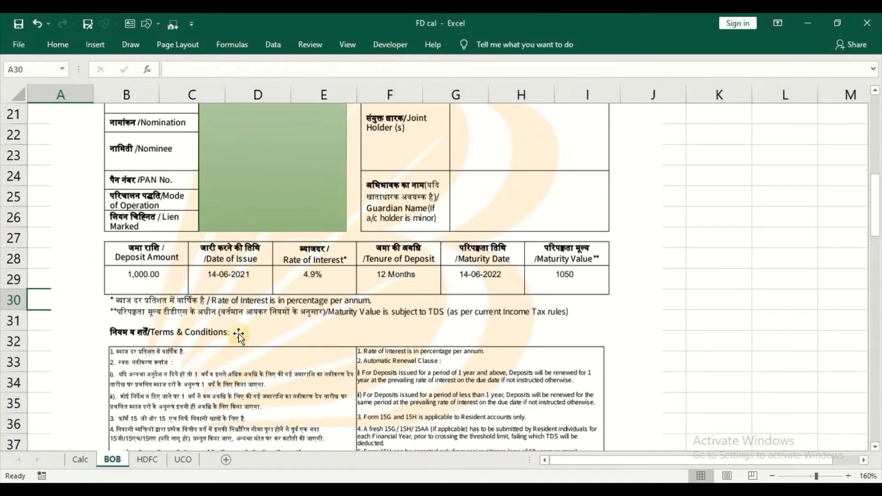
{"action": "scroll", "coordinate": [231, 359], "scroll_direction": "down", "scroll_amount": 2}
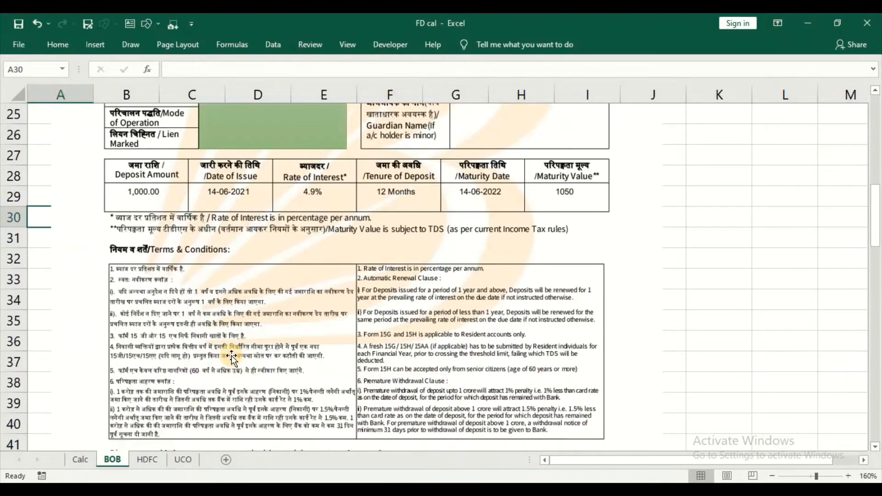
{"action": "scroll", "coordinate": [231, 358], "scroll_direction": "up", "scroll_amount": 3}
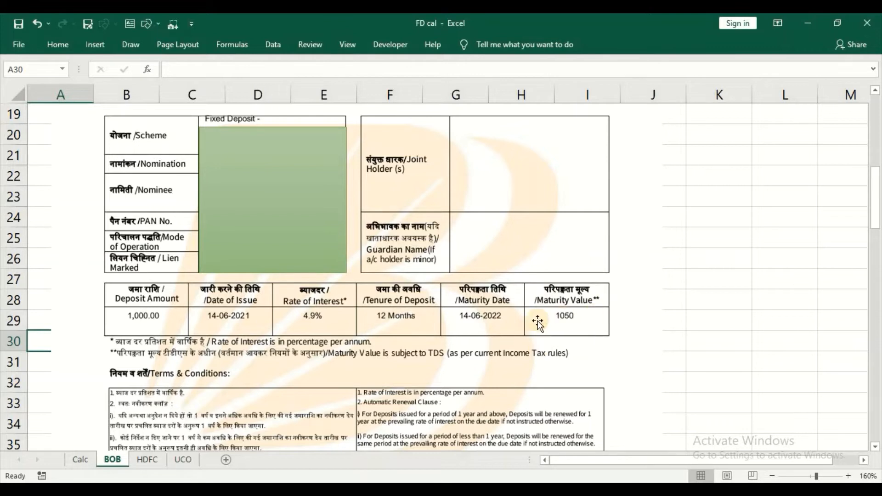
{"action": "left_click", "coordinate": [80, 460]}
{"action": "left_click", "coordinate": [194, 223]}
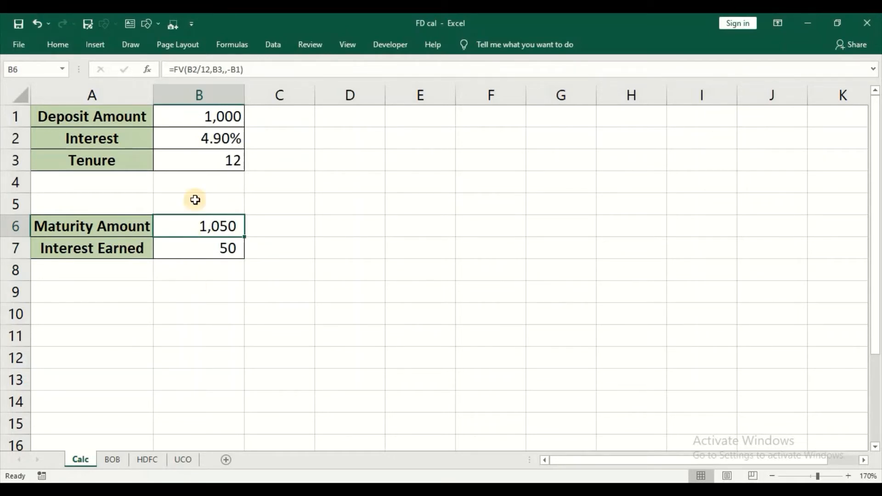
{"action": "left_click", "coordinate": [212, 162]}
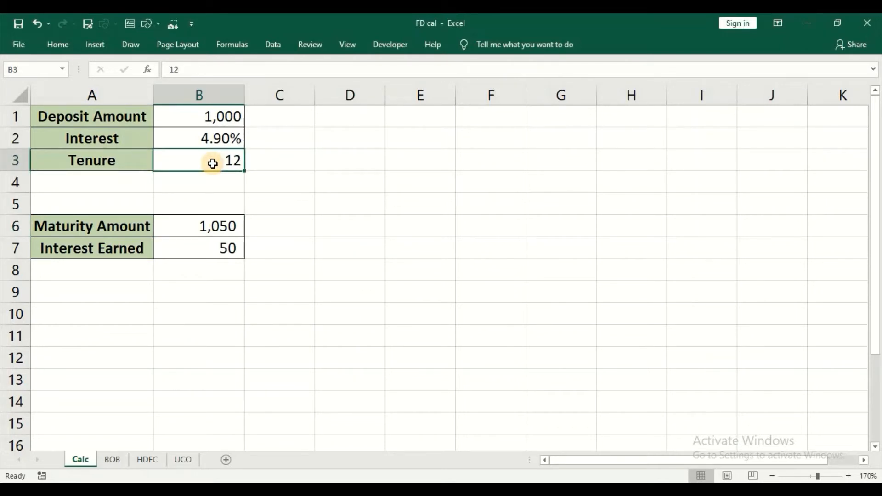
{"action": "left_click", "coordinate": [146, 463]}
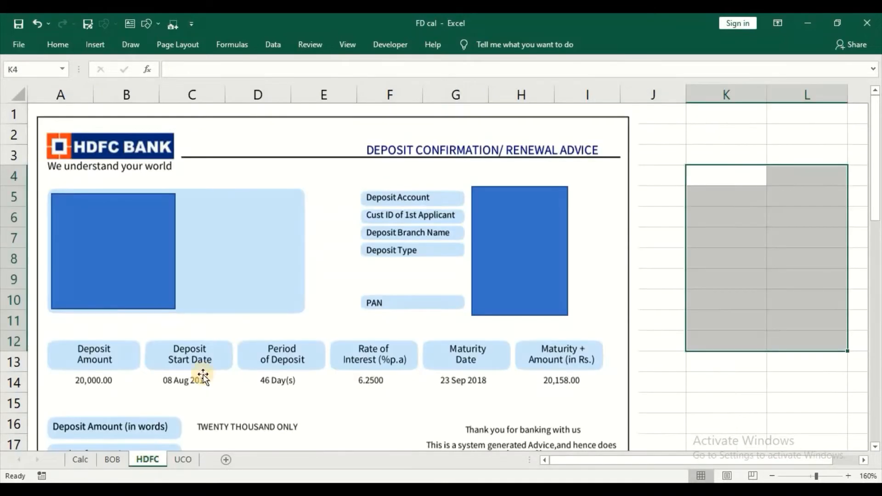
{"action": "scroll", "coordinate": [230, 340], "scroll_direction": "down", "scroll_amount": 2}
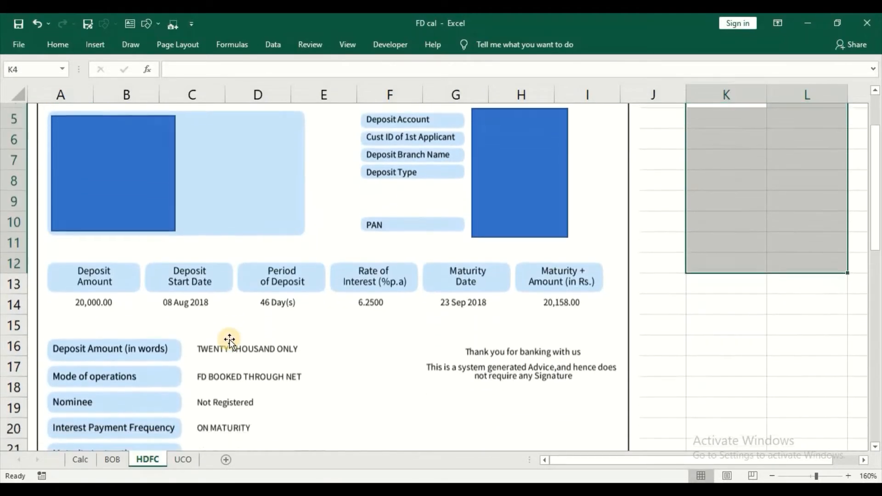
{"action": "scroll", "coordinate": [229, 340], "scroll_direction": "up", "scroll_amount": 2}
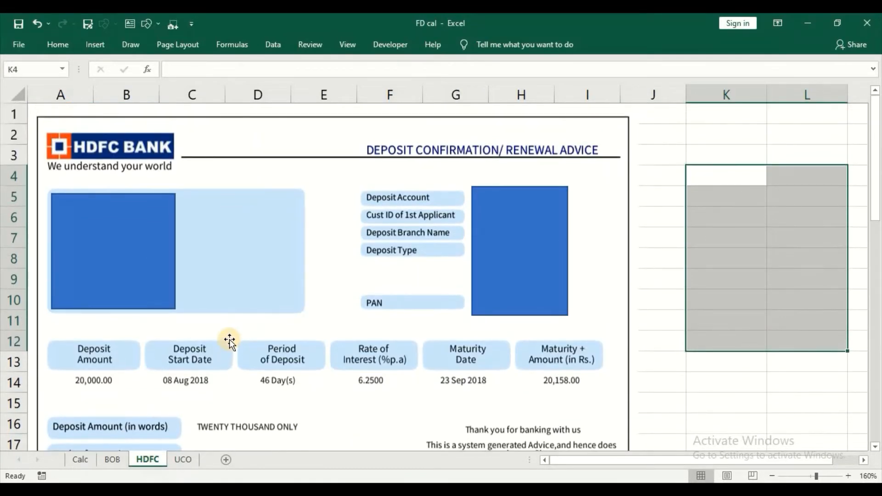
{"action": "scroll", "coordinate": [229, 341], "scroll_direction": "down", "scroll_amount": 2}
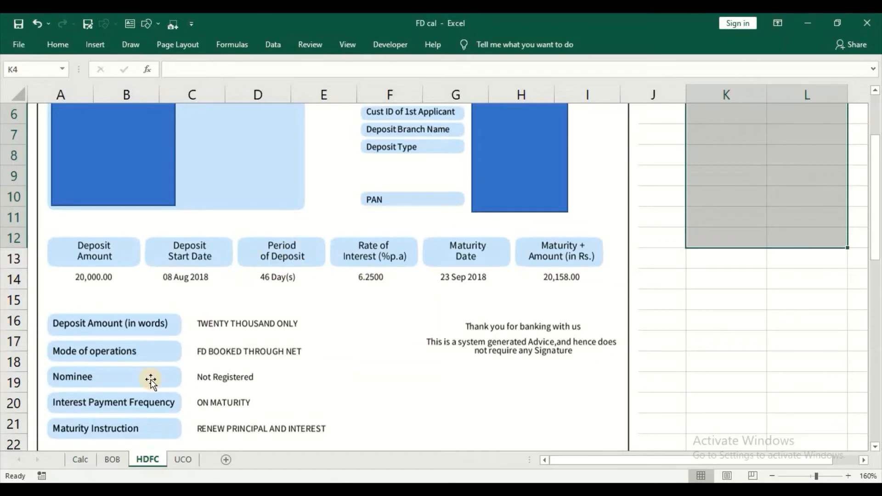
{"action": "left_click", "coordinate": [79, 459]}
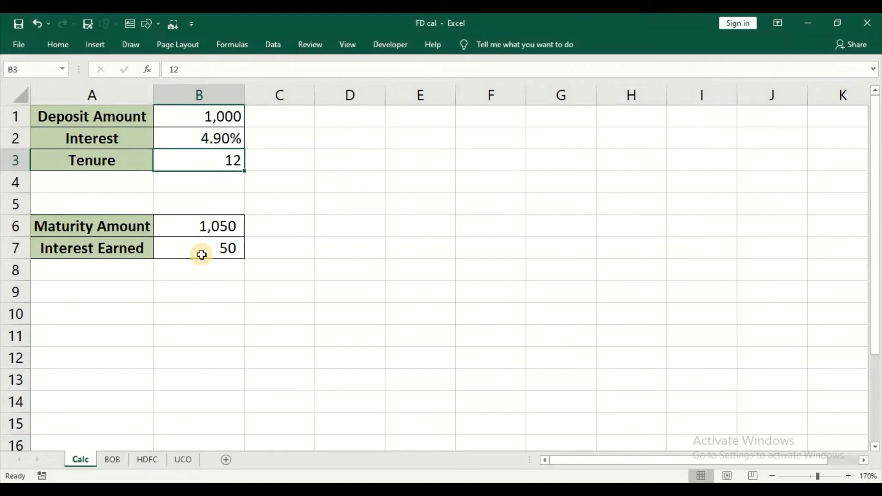
Step: Check the Maturity Amount formula and look up the HDFC advice figures
{"action": "left_click", "coordinate": [202, 228]}
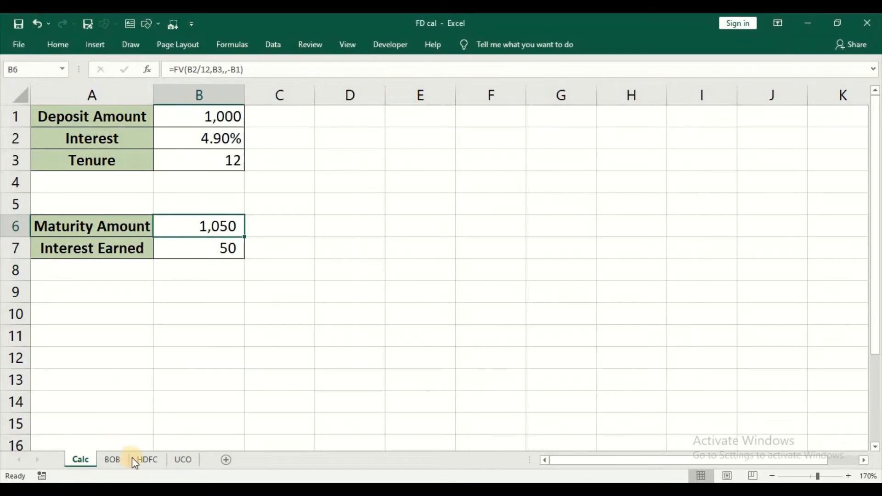
{"action": "left_click", "coordinate": [143, 459]}
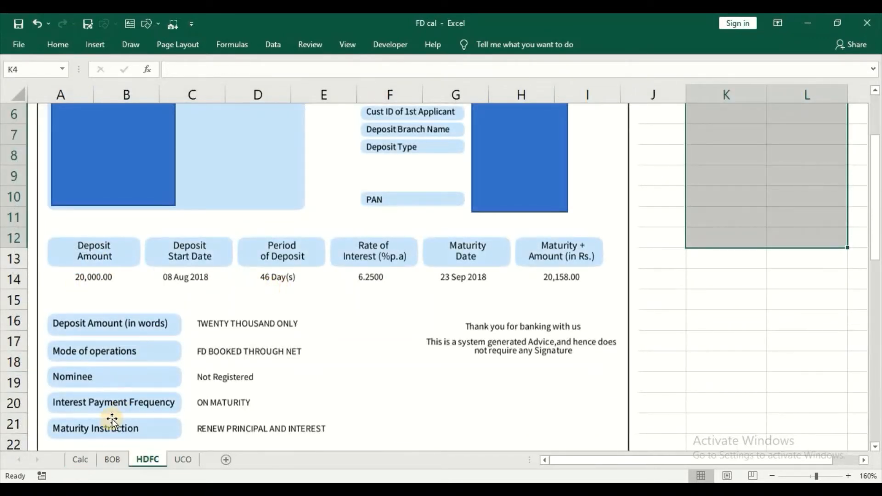
{"action": "left_click", "coordinate": [84, 459]}
Step: Enter deposit 20,000, tenure 46 and rate 6.25%, then compare results with the HDFC advice
{"action": "left_click", "coordinate": [222, 109]}
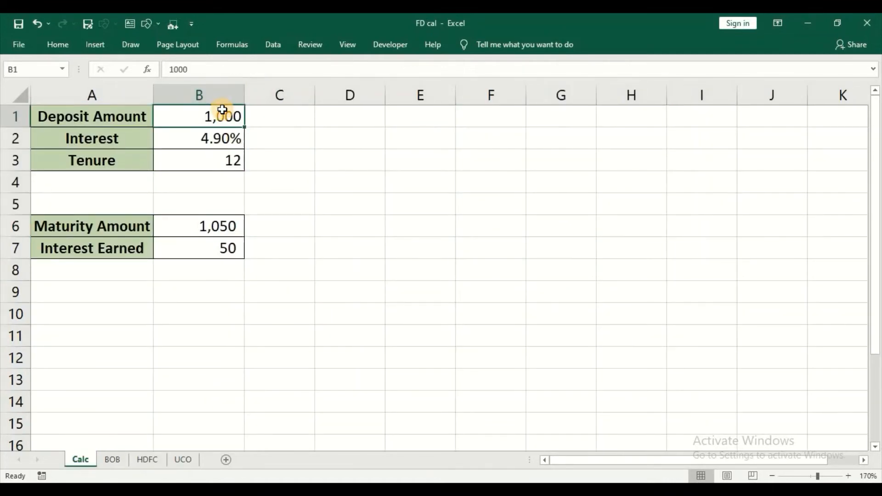
{"action": "type", "text": "20,00"}
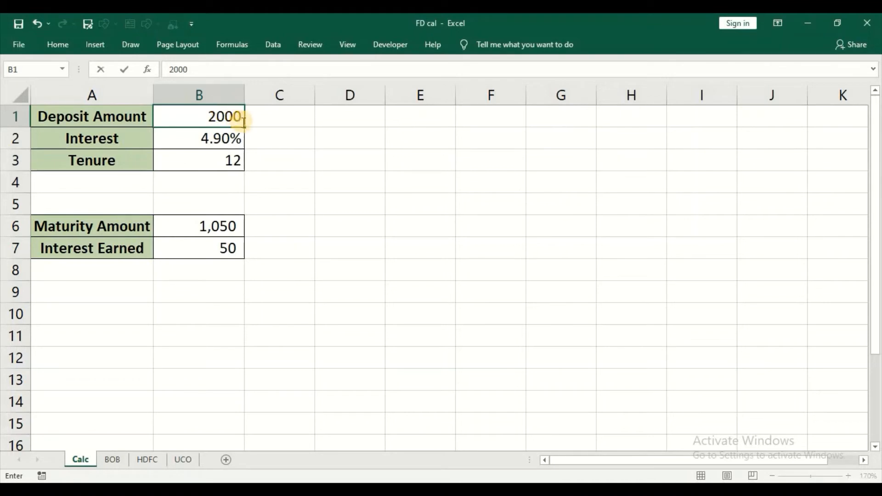
{"action": "type", "text": "0"}
{"action": "key", "text": "Return"}
{"action": "key", "text": "Return"}
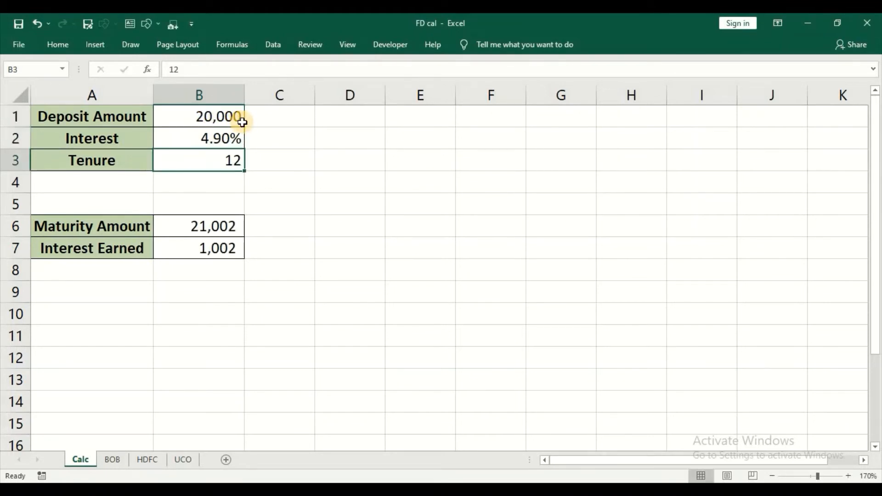
{"action": "type", "text": "46"}
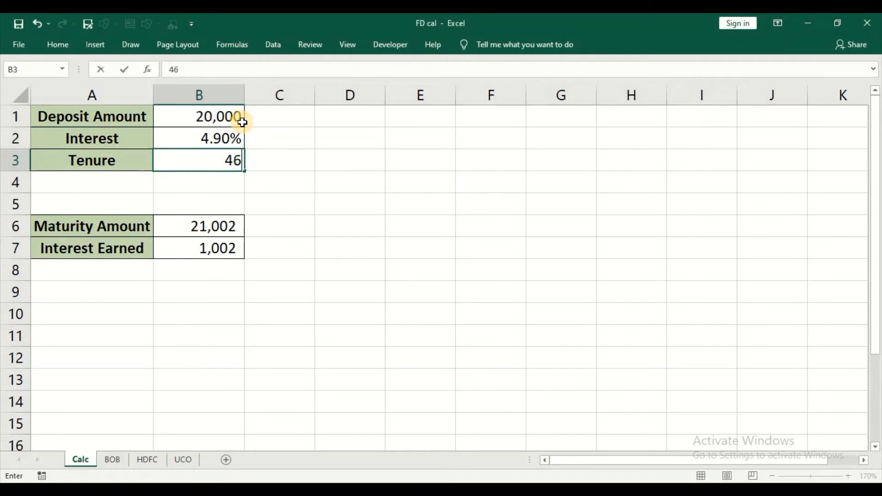
{"action": "key", "text": "Return"}
{"action": "key", "text": "Up"}
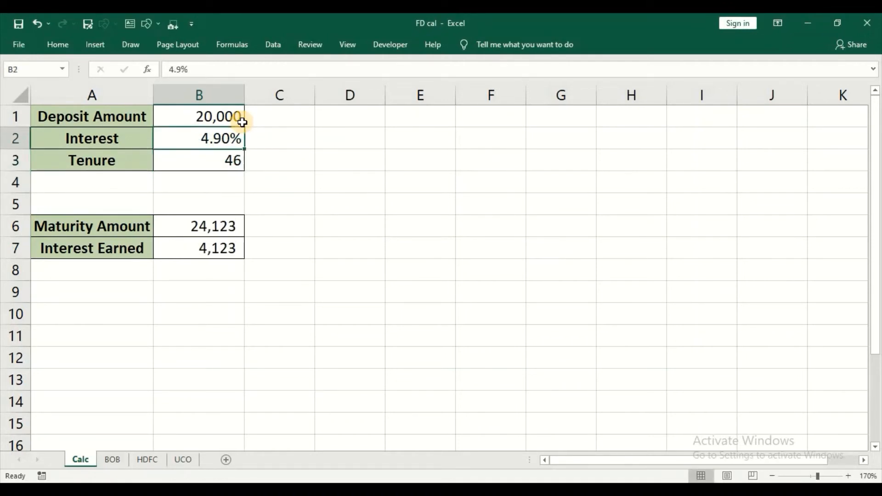
{"action": "type", "text": "6.25"}
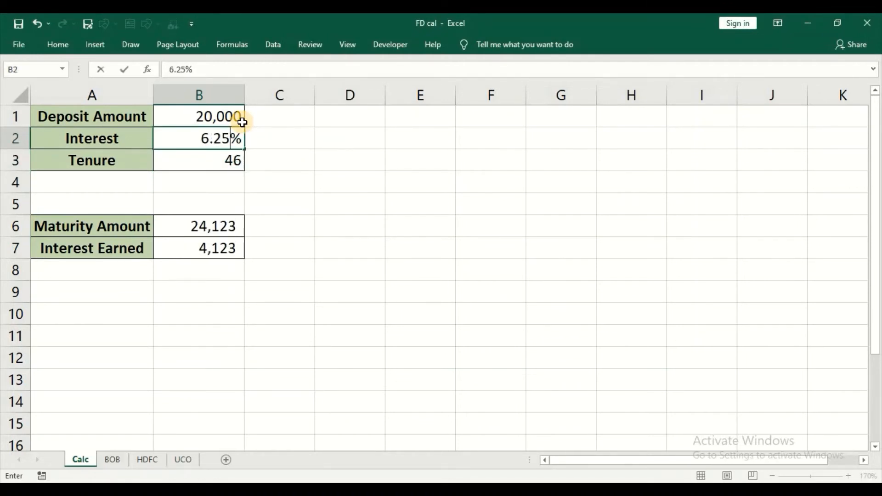
{"action": "key", "text": "Return"}
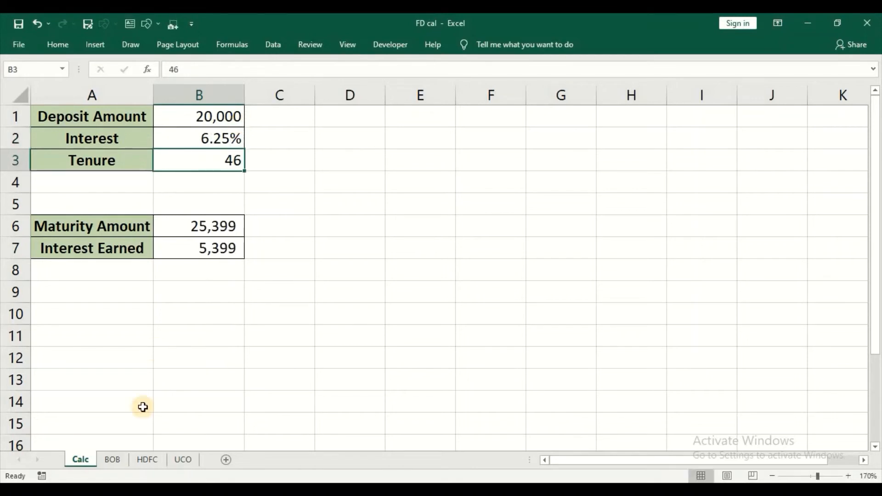
{"action": "left_click", "coordinate": [146, 460]}
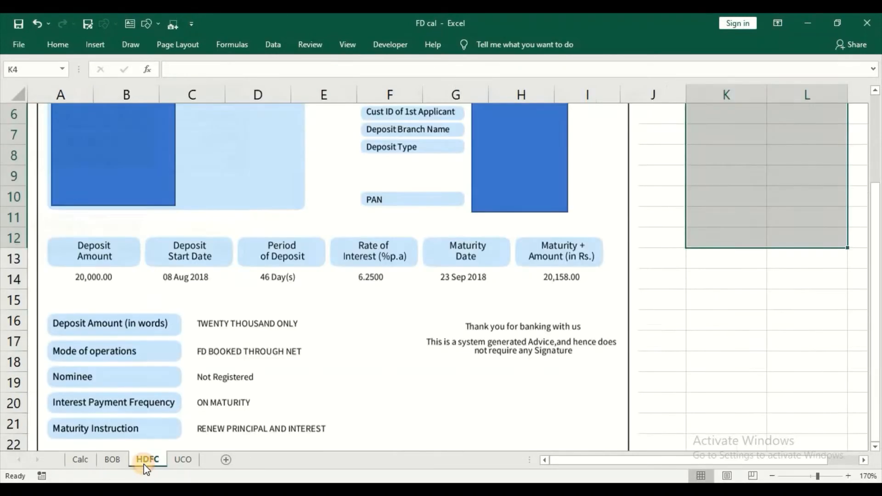
{"action": "left_click", "coordinate": [79, 461]}
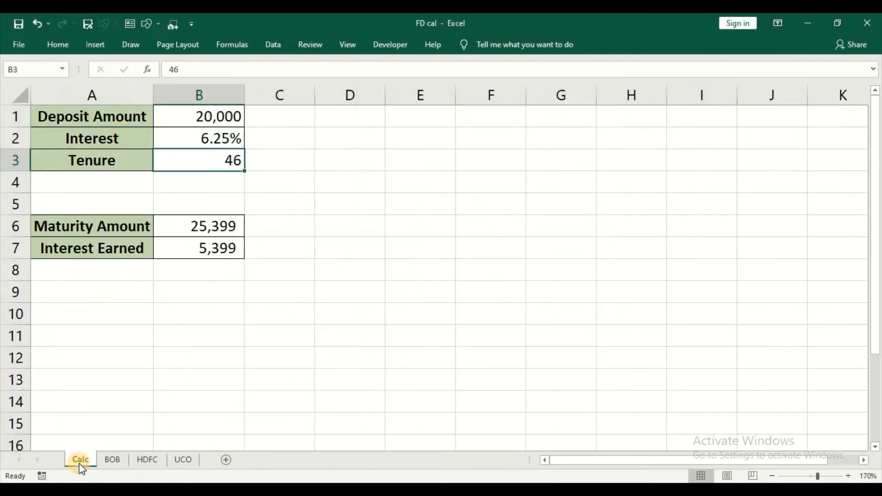
Step: Rewrite B6 as =FV(B2/12,(B3*12)/365,,-B1), giving 20,158 maturity and 158 interest
{"action": "left_click", "coordinate": [206, 290]}
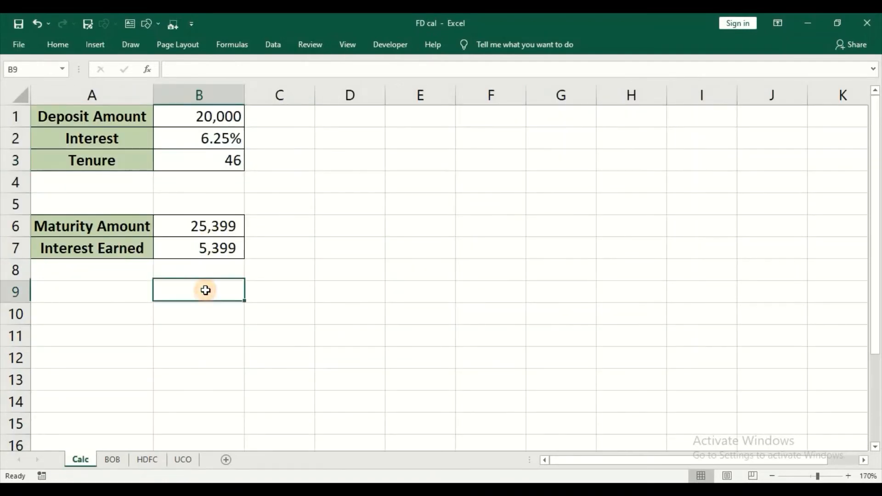
{"action": "left_click", "coordinate": [208, 226]}
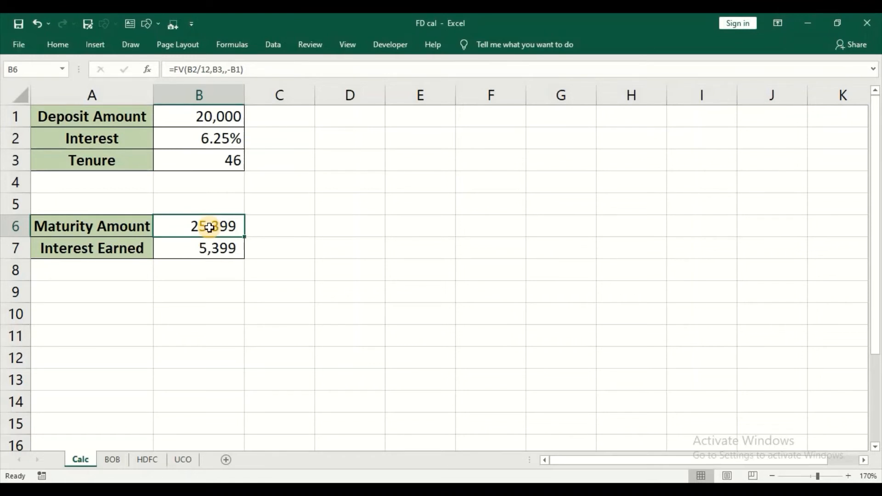
{"action": "type", "text": "=fv"}
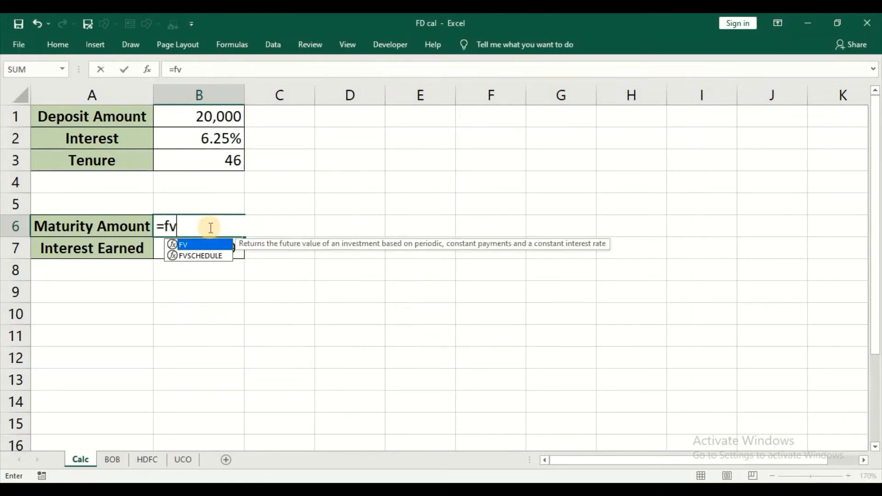
{"action": "key", "text": "Tab"}
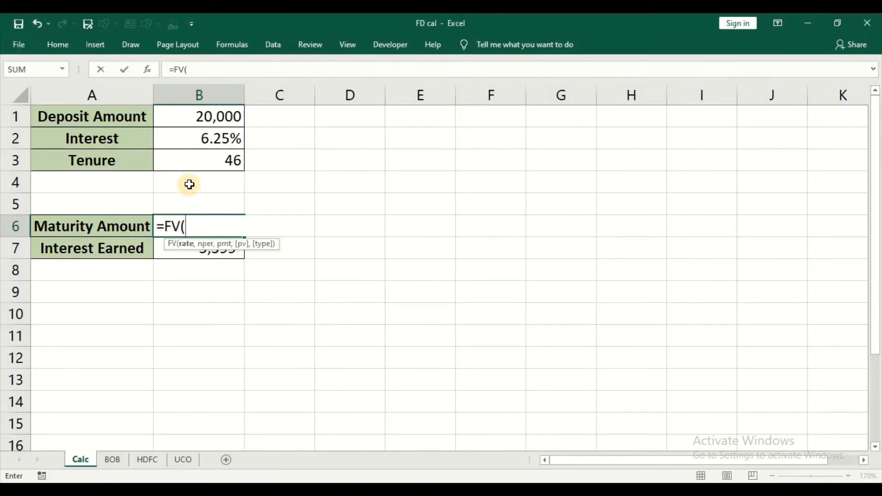
{"action": "left_click", "coordinate": [222, 142]}
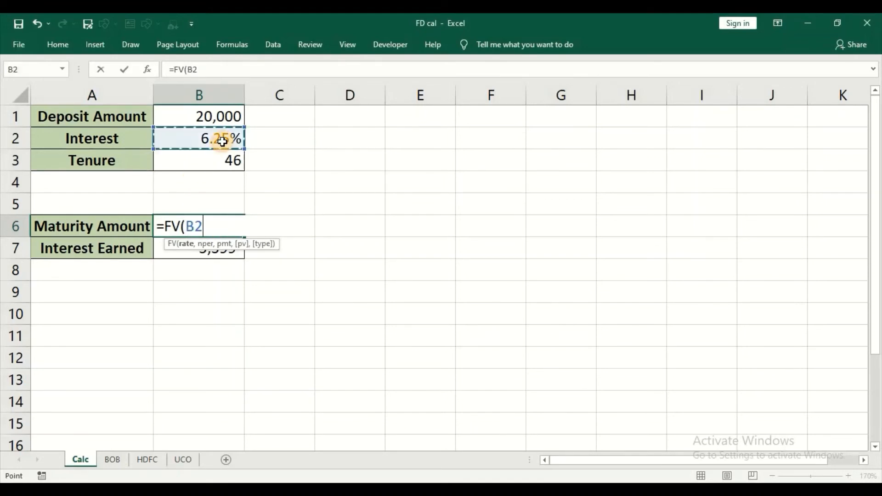
{"action": "type", "text": "/1"}
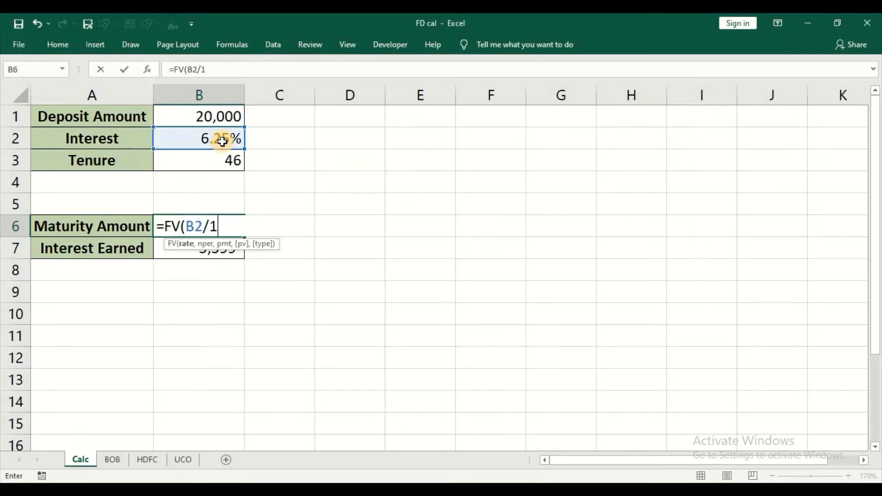
{"action": "type", "text": "2,"}
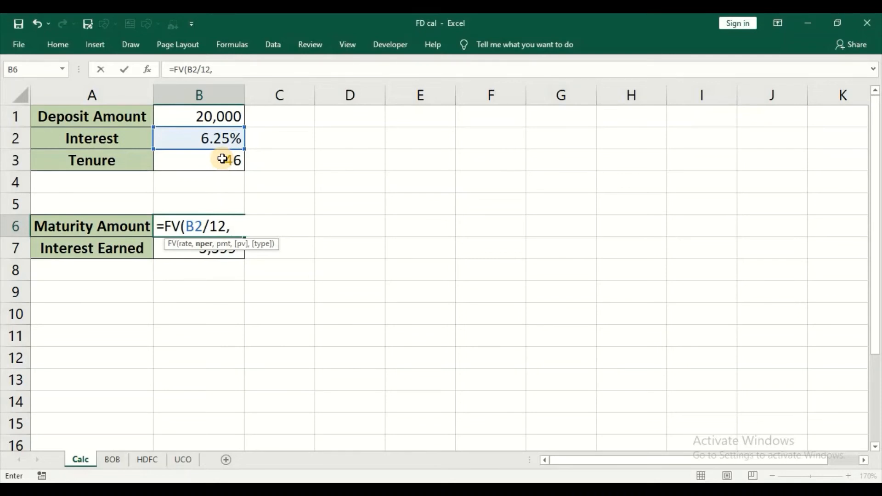
{"action": "type", "text": "("}
{"action": "left_click", "coordinate": [222, 158]}
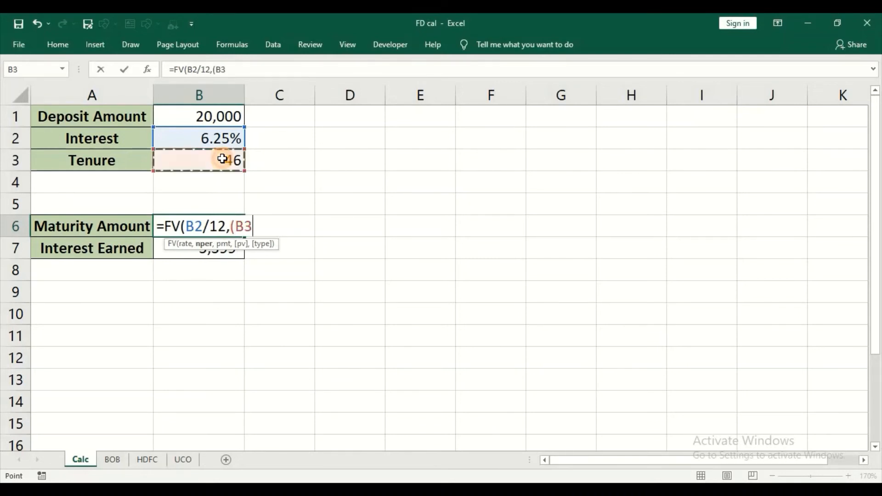
{"action": "type", "text": "*"}
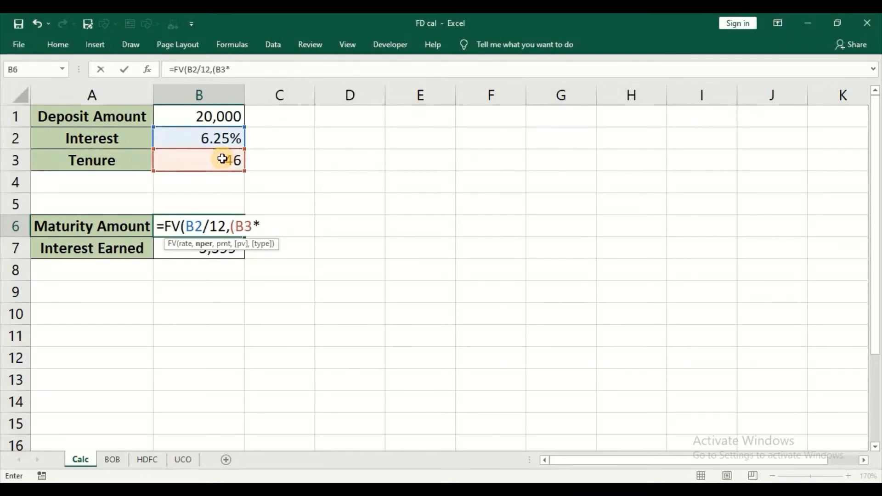
{"action": "type", "text": "12)/365"}
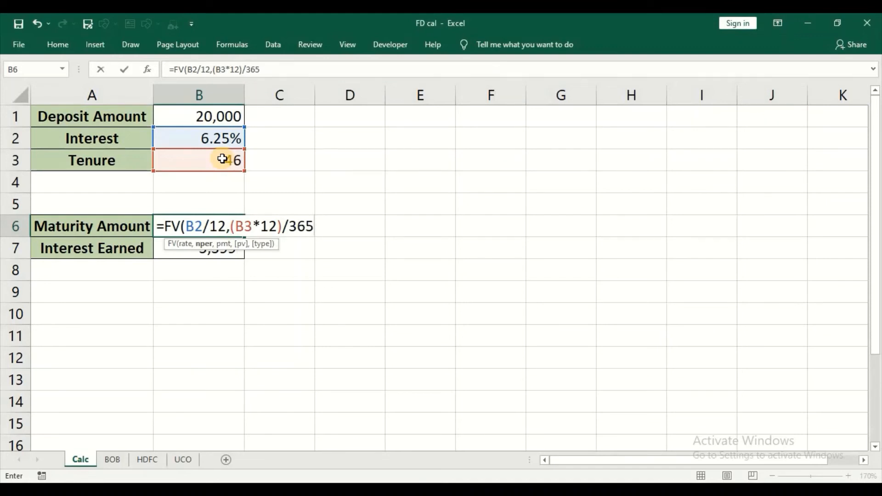
{"action": "type", "text": ",,-"}
{"action": "left_click", "coordinate": [217, 117]}
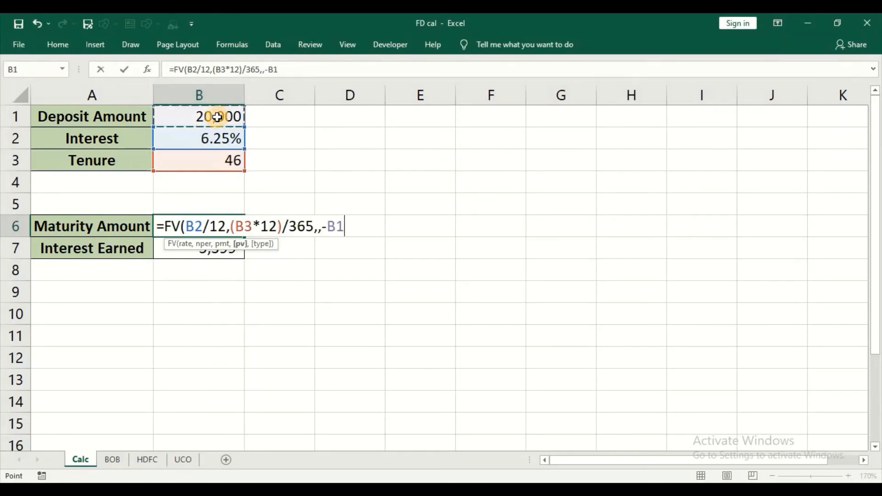
{"action": "type", "text": ")"}
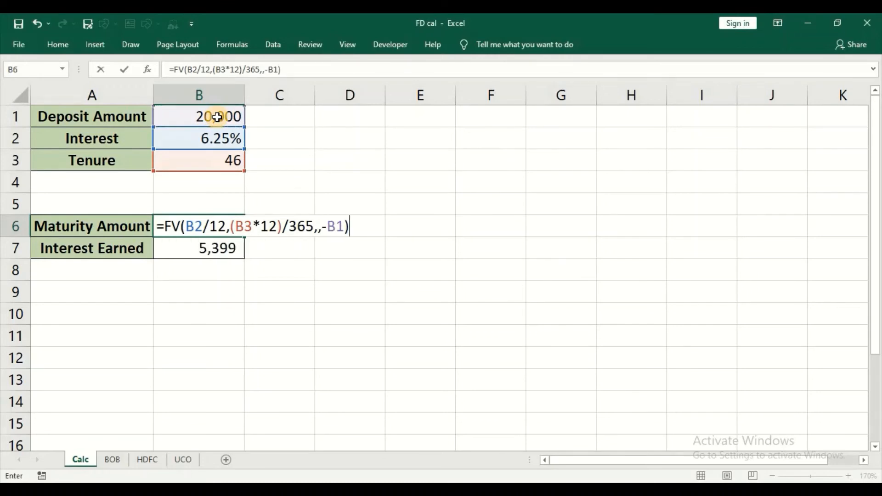
{"action": "key", "text": "Return"}
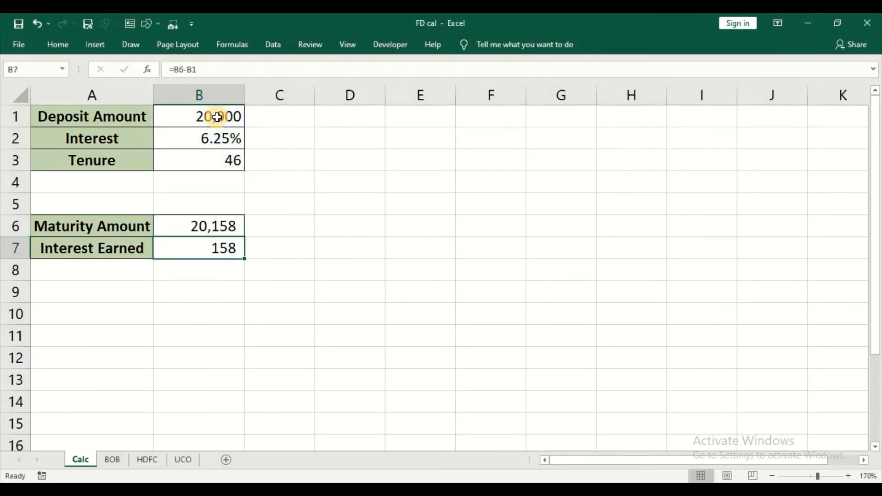
{"action": "left_click", "coordinate": [219, 226]}
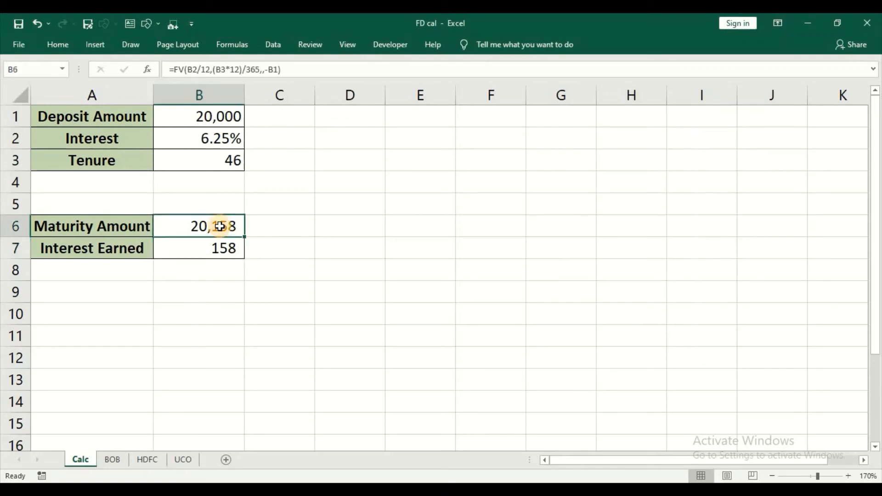
{"action": "left_click", "coordinate": [218, 247]}
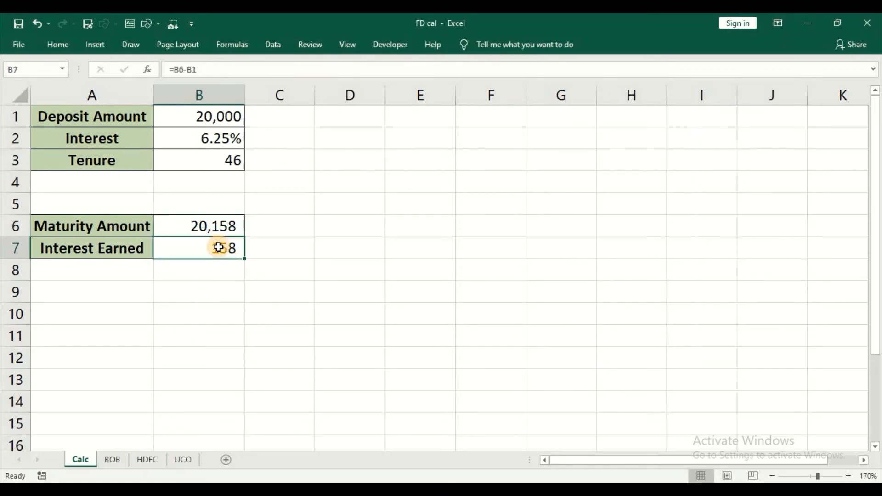
{"action": "left_click", "coordinate": [147, 460]}
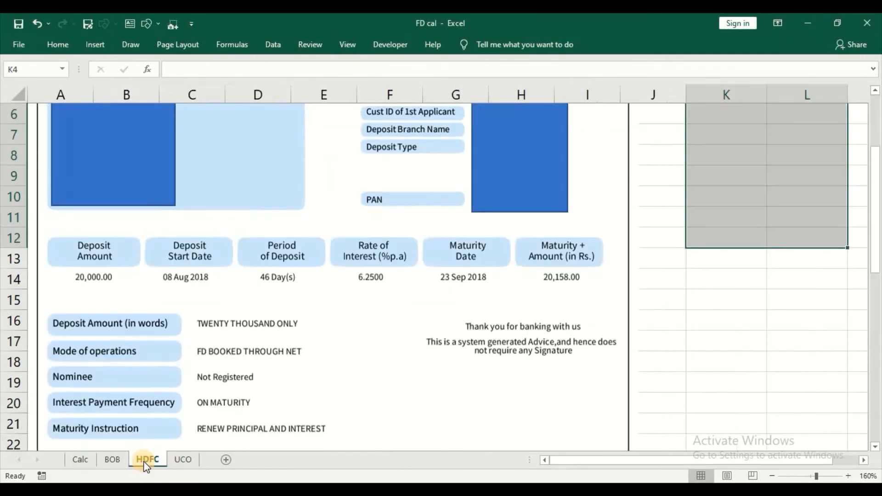
{"action": "left_click", "coordinate": [179, 459]}
{"action": "scroll", "coordinate": [259, 294], "scroll_direction": "up", "scroll_amount": 2}
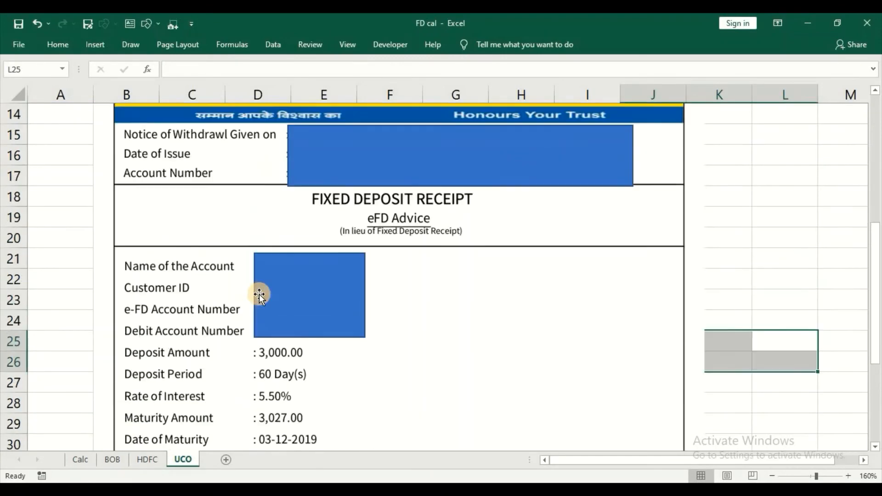
{"action": "scroll", "coordinate": [259, 294], "scroll_direction": "down", "scroll_amount": 2}
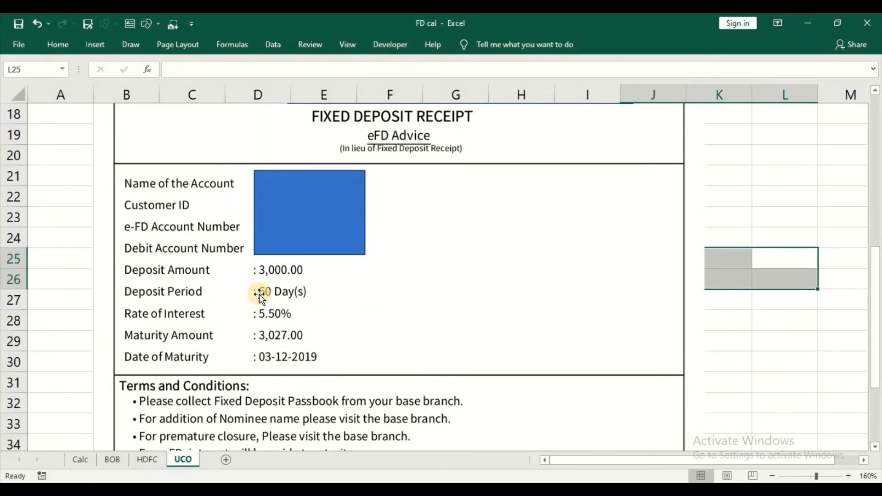
{"action": "scroll", "coordinate": [259, 294], "scroll_direction": "down", "scroll_amount": 1}
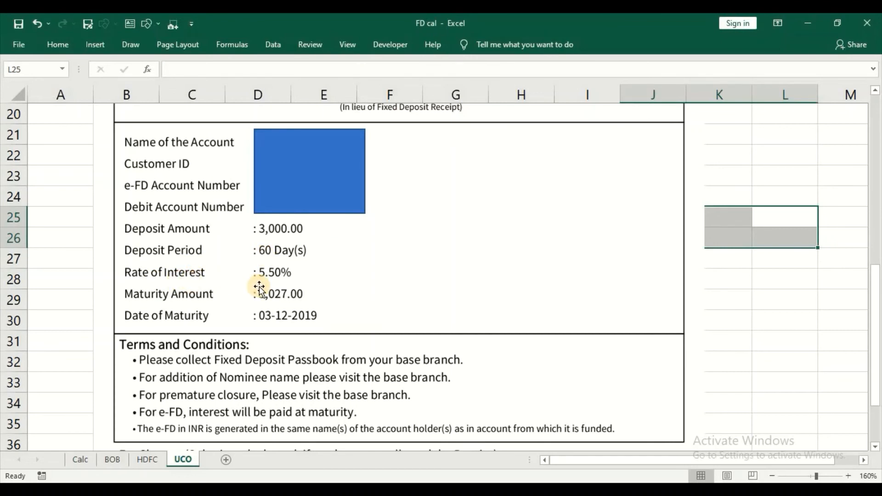
{"action": "left_click", "coordinate": [81, 459]}
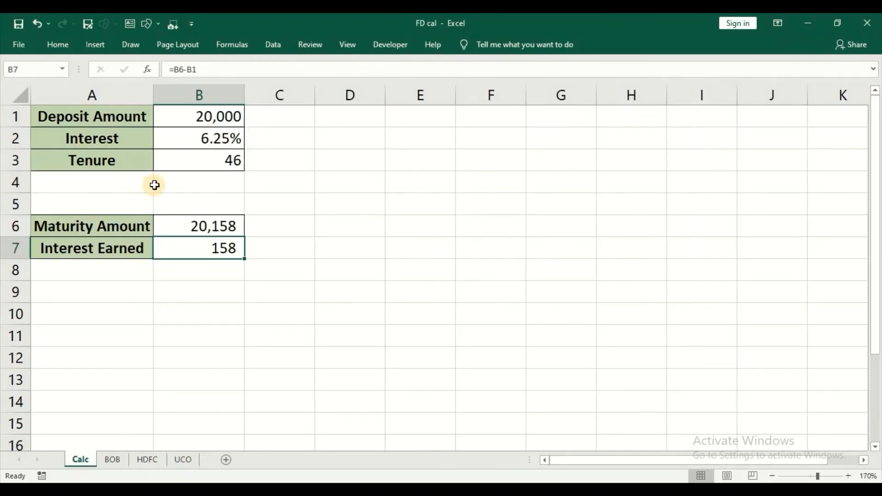
Step: Enter deposit 3000, rate 5.5% and tenure 60, then compare the 3,027 maturity with the UCO receipt
{"action": "left_click", "coordinate": [217, 116]}
{"action": "type", "text": "3000"}
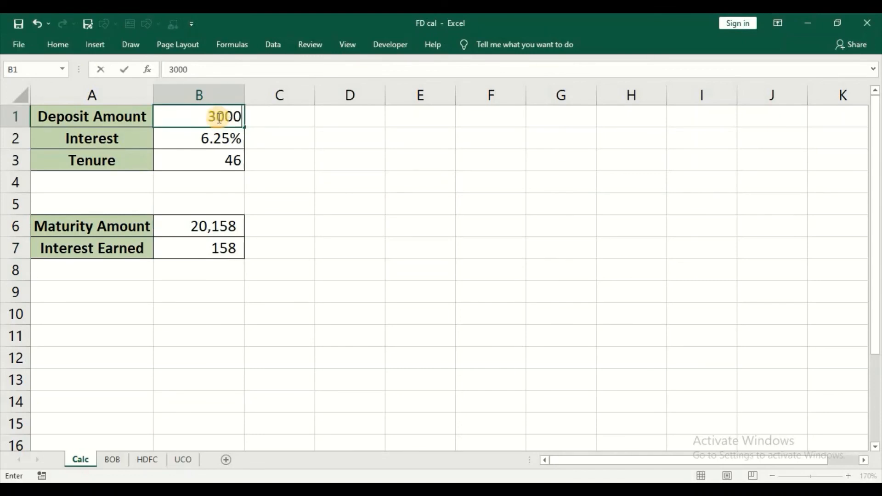
{"action": "key", "text": "Return"}
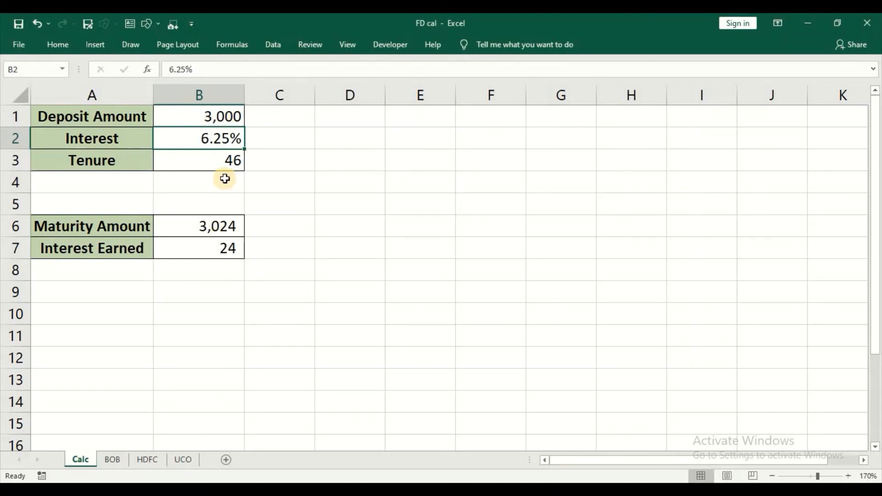
{"action": "type", "text": "5.5"}
{"action": "key", "text": "Return"}
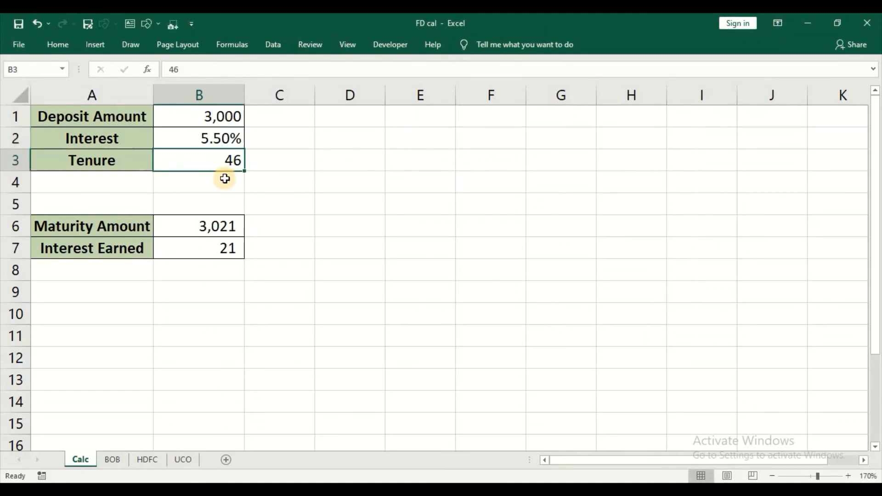
{"action": "type", "text": "60"}
{"action": "key", "text": "Return"}
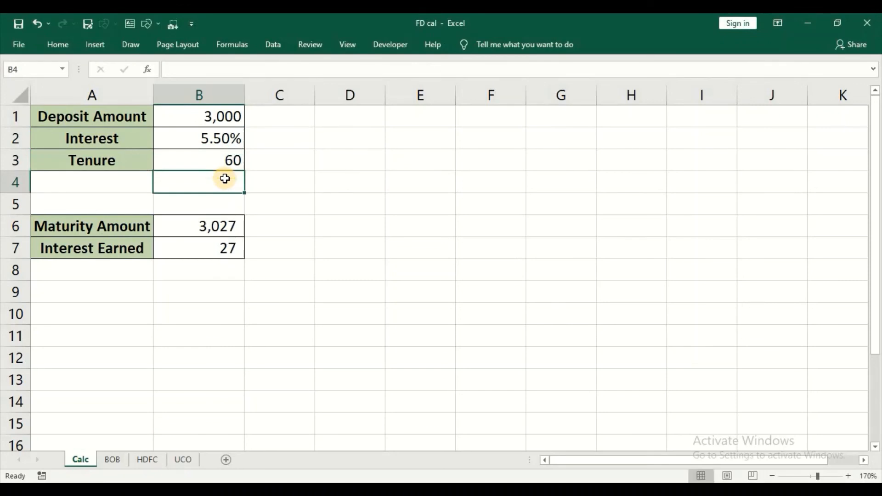
{"action": "left_click", "coordinate": [201, 231]}
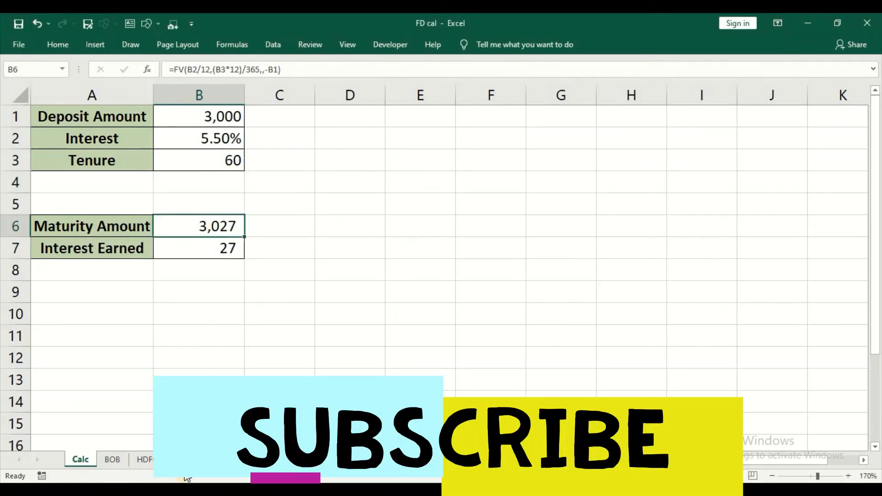
{"action": "left_click", "coordinate": [182, 460]}
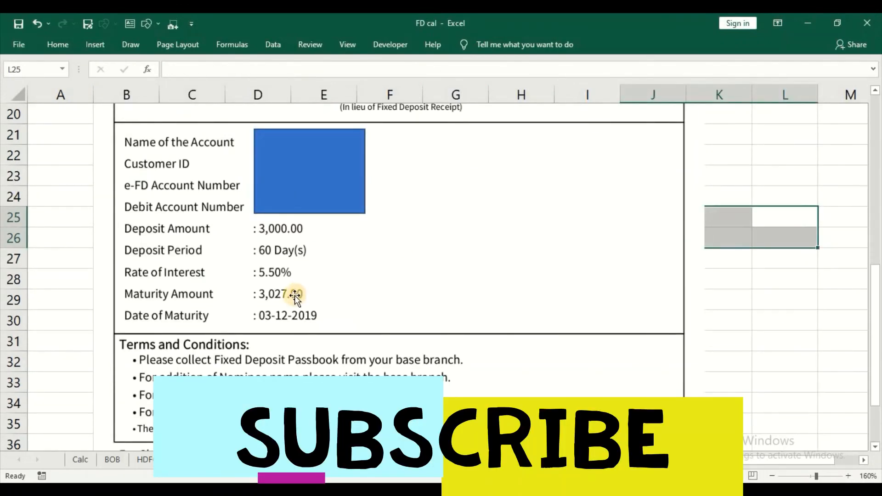